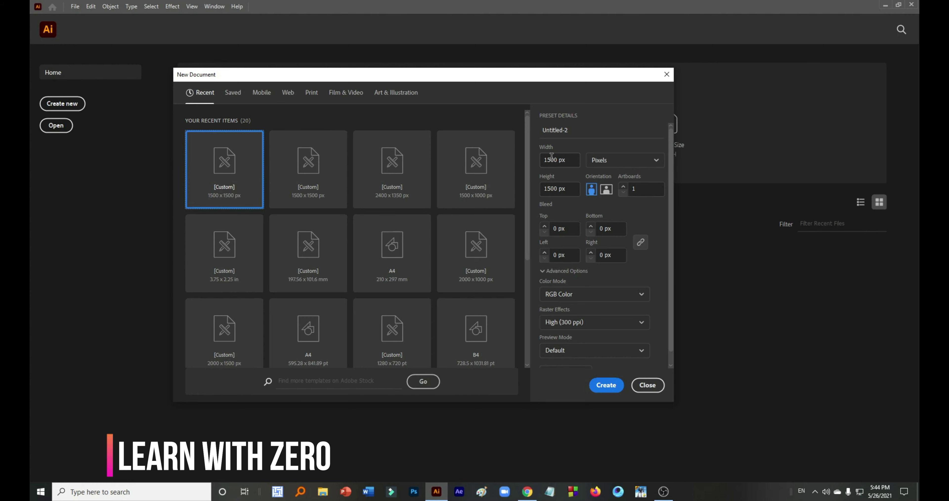
Step: Set the new document's height to 1000 px
{"action": "left_click", "coordinate": [553, 189]}
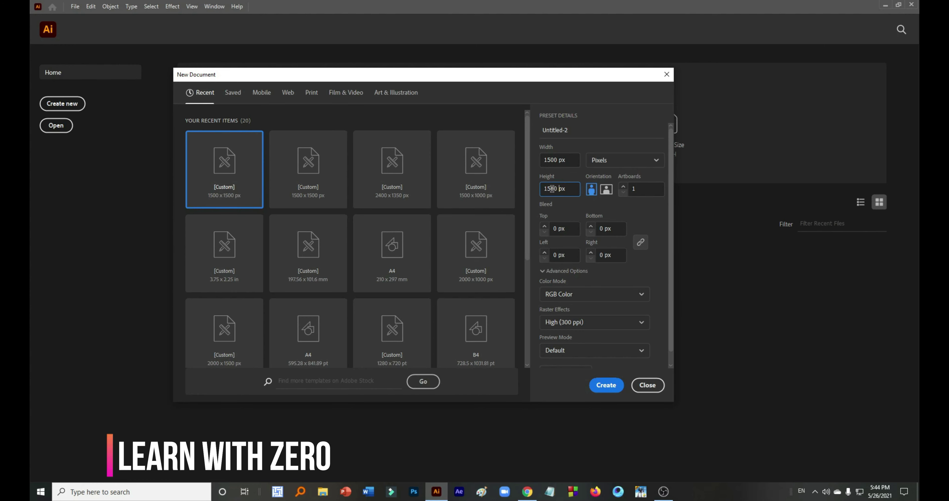
{"action": "key", "text": "BackSpace"}
{"action": "type", "text": "0"}
Step: Name the new document "Youtube Logo Design" and create it
{"action": "left_click", "coordinate": [577, 132]}
{"action": "key", "text": "BackSpace"}
{"action": "key", "text": "BackSpace"}
{"action": "key", "text": "BackSpace"}
{"action": "key", "text": "BackSpace"}
{"action": "key", "text": "BackSpace"}
{"action": "key", "text": "BackSpace"}
{"action": "key", "text": "BackSpace"}
{"action": "key", "text": "BackSpace"}
{"action": "type", "text": "Youtube"}
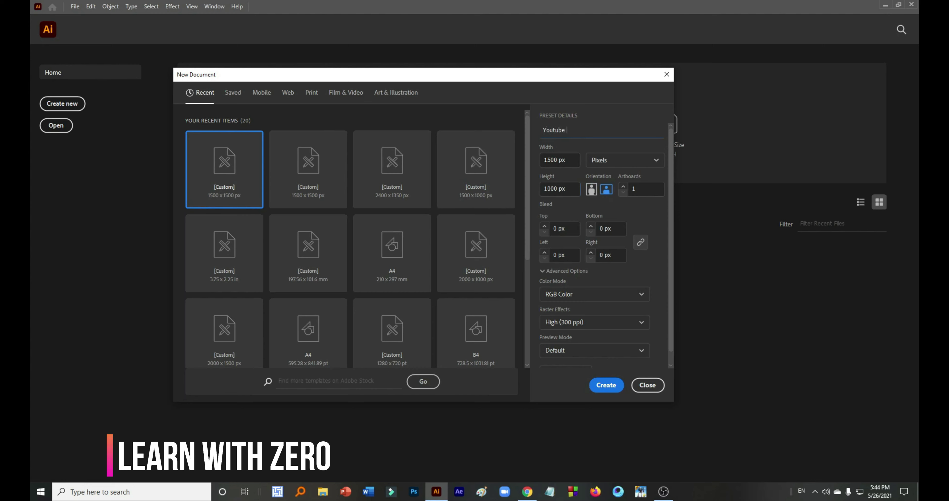
{"action": "type", "text": " Logo Design"}
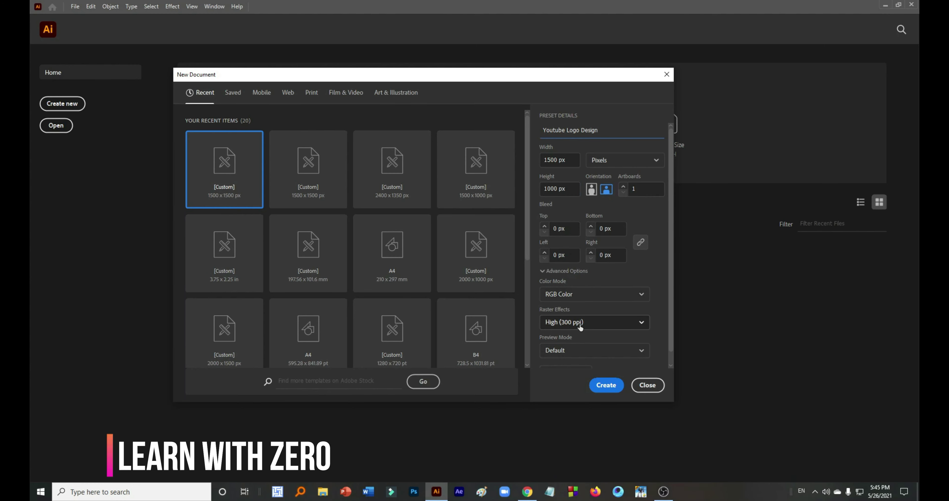
{"action": "left_click", "coordinate": [606, 385]}
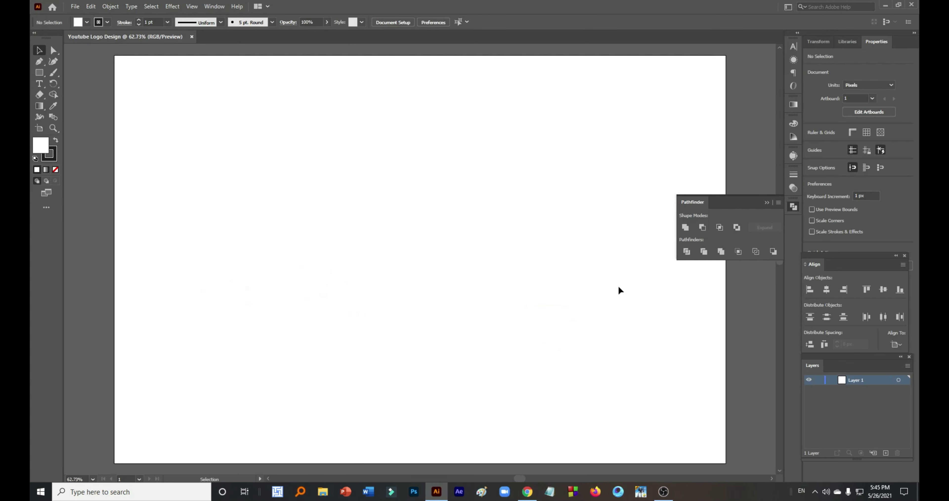
Step: Draw an 800 x 550 px rectangle and move it near the middle of the artboard
{"action": "left_click", "coordinate": [766, 203]}
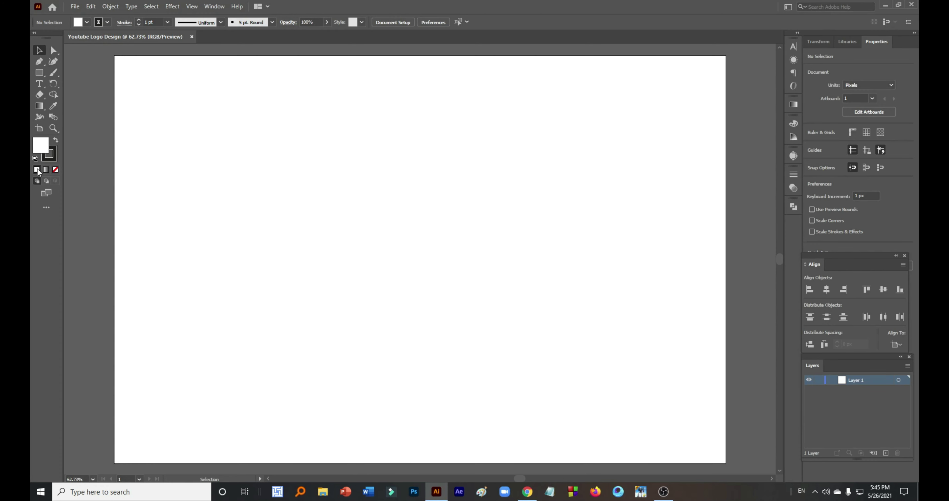
{"action": "left_click", "coordinate": [39, 72]}
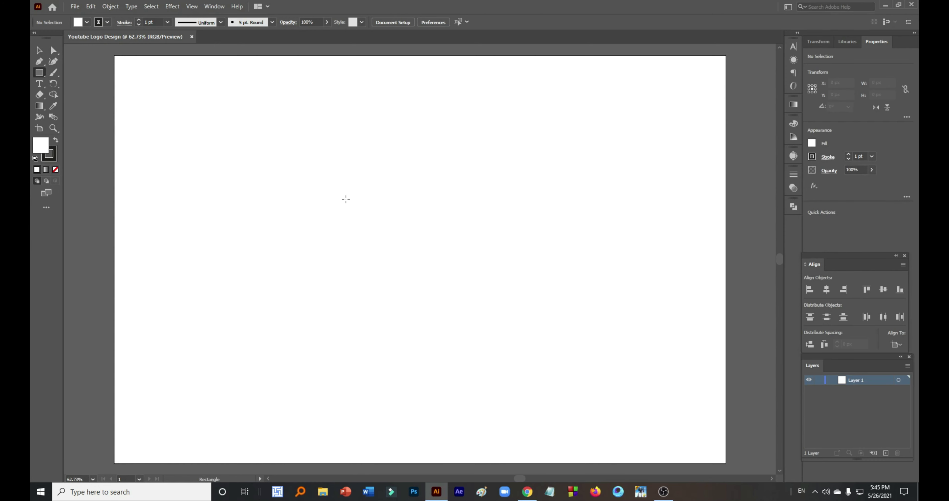
{"action": "left_click", "coordinate": [346, 199]}
{"action": "type", "text": "800"}
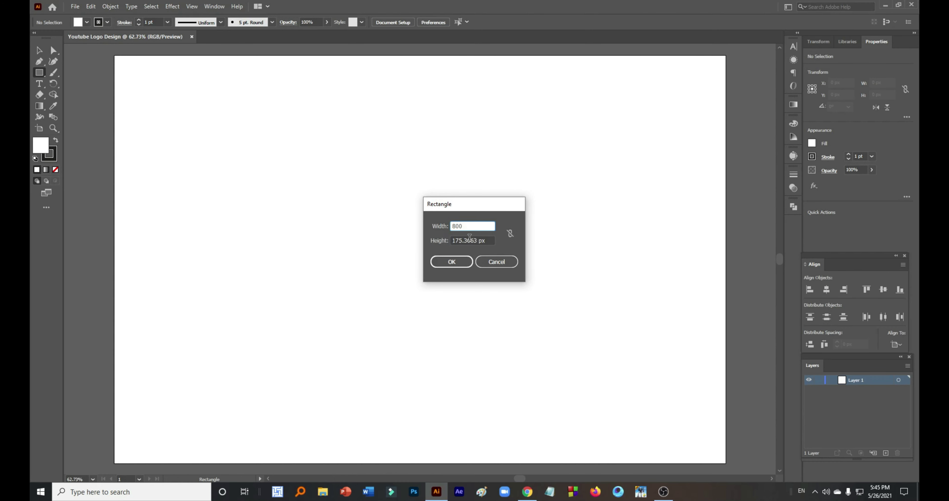
{"action": "left_click", "coordinate": [477, 240]}
{"action": "left_click_drag", "start_coordinate": [479, 239], "coordinate": [450, 241]}
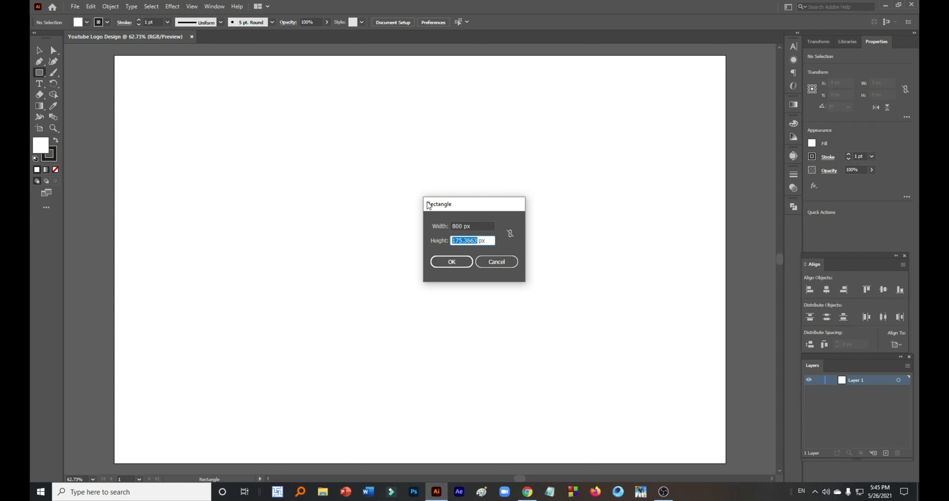
{"action": "type", "text": "550"}
{"action": "key", "text": "Return"}
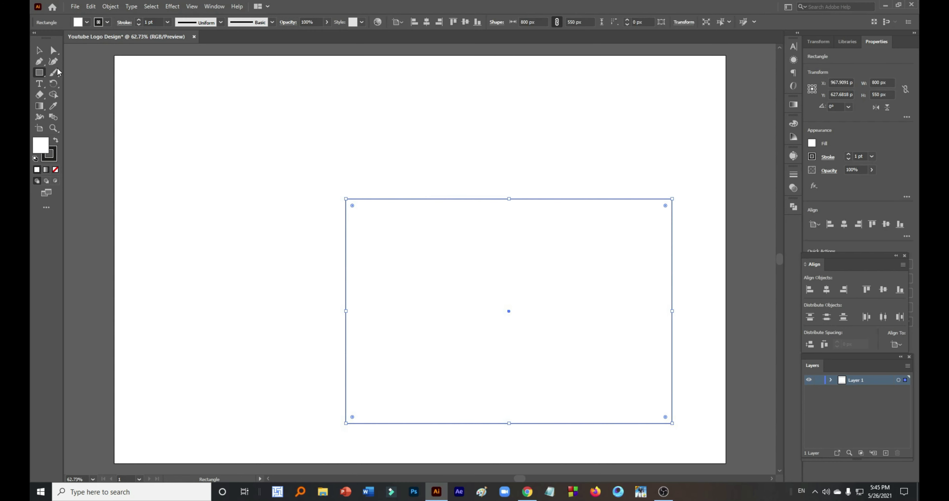
{"action": "left_click", "coordinate": [40, 52]}
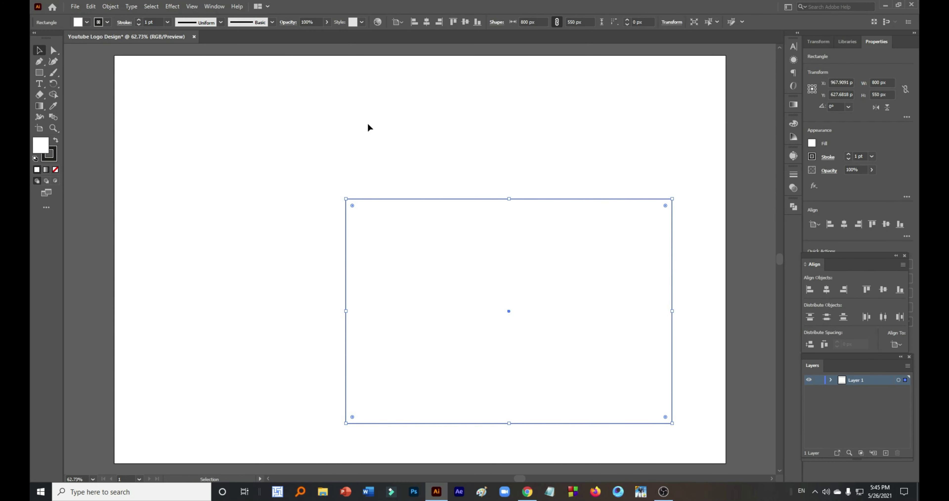
{"action": "left_click_drag", "start_coordinate": [491, 287], "coordinate": [396, 224]}
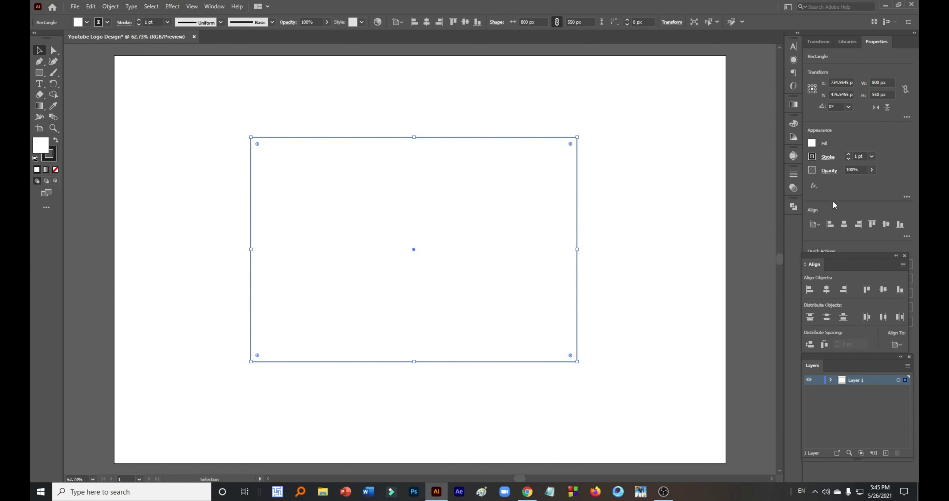
Step: Remove the rectangle's stroke and fill it with solid red
{"action": "left_click", "coordinate": [849, 159]}
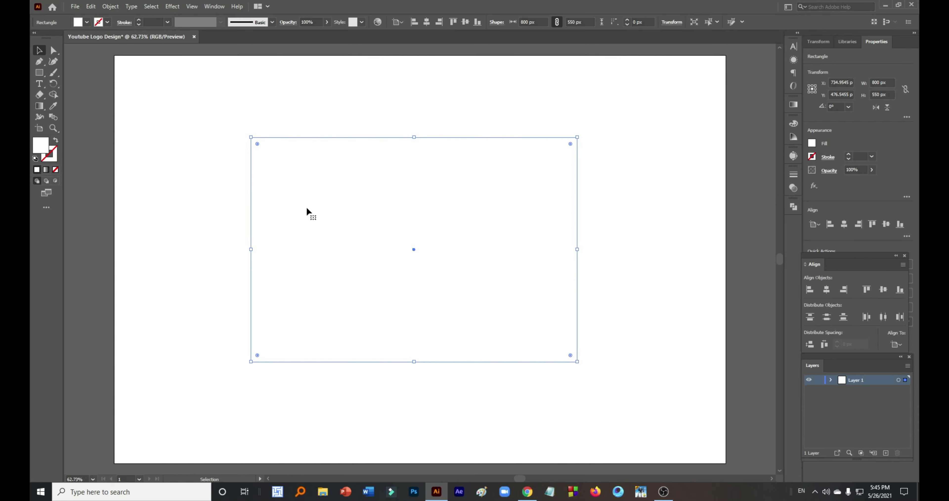
{"action": "left_click", "coordinate": [87, 23]}
{"action": "left_click", "coordinate": [62, 38]}
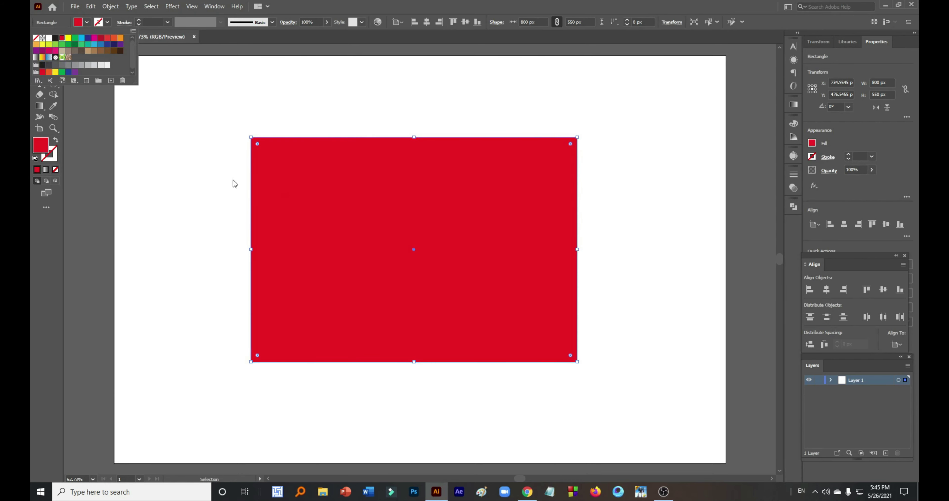
{"action": "mouse_move", "coordinate": [318, 201]}
{"action": "left_mouse_down"}
{"action": "mouse_move", "coordinate": [305, 214]}
{"action": "mouse_move", "coordinate": [321, 198]}
{"action": "left_mouse_up"}
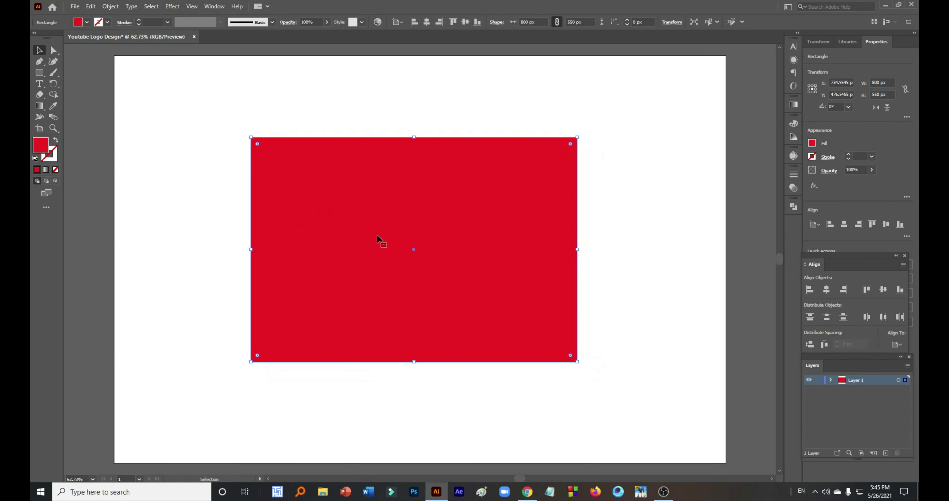
Step: Center the red rectangle horizontally and vertically on the artboard
{"action": "scroll", "coordinate": [488, 258], "scroll_direction": "up", "scroll_amount": 1}
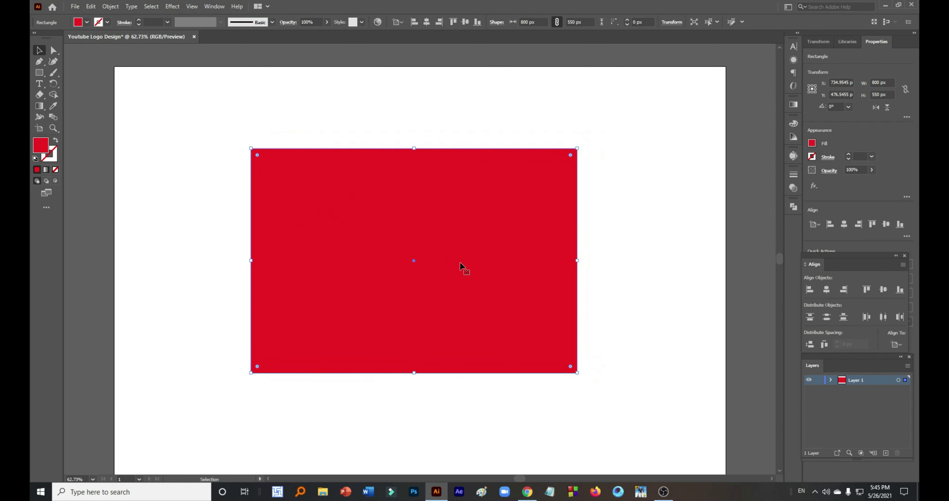
{"action": "left_click_drag", "start_coordinate": [461, 263], "coordinate": [458, 275]}
{"action": "left_click", "coordinate": [845, 224]}
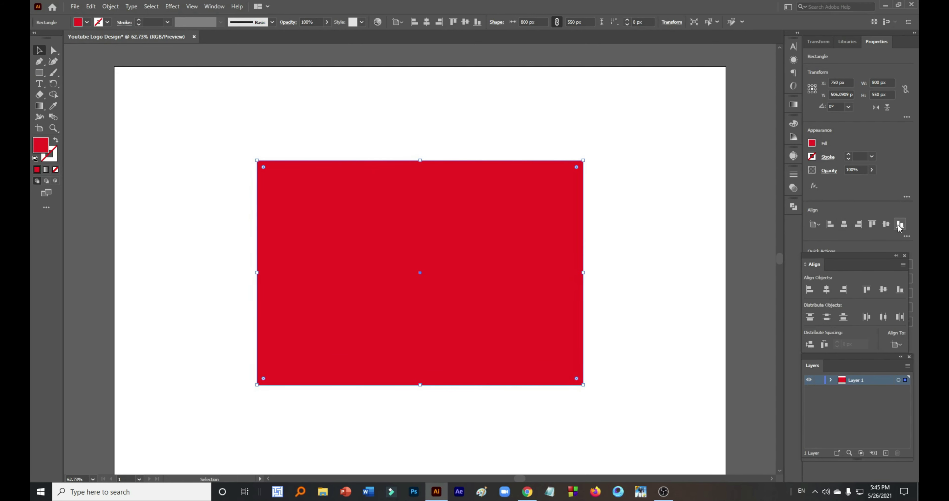
{"action": "left_click", "coordinate": [886, 224]}
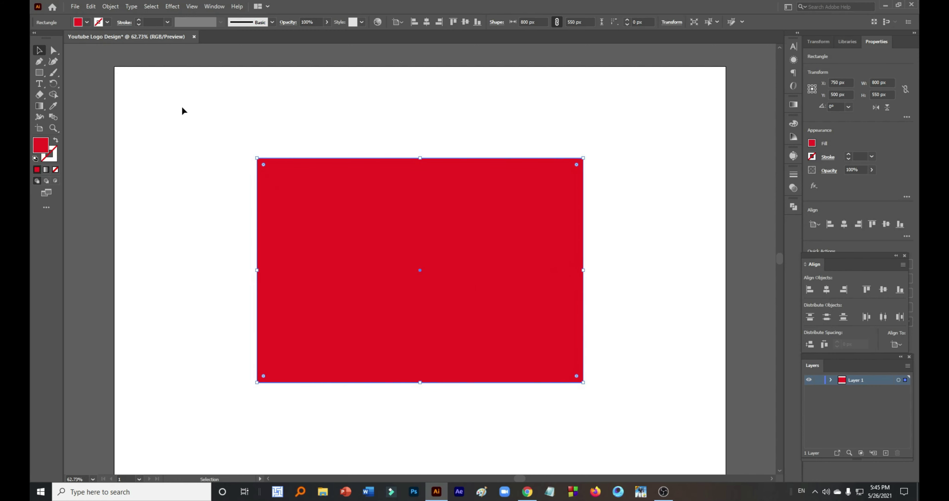
Step: Apply an Envelope Distort warp to the rectangle with the Inflate style and a 12% bend
{"action": "left_click", "coordinate": [112, 6]}
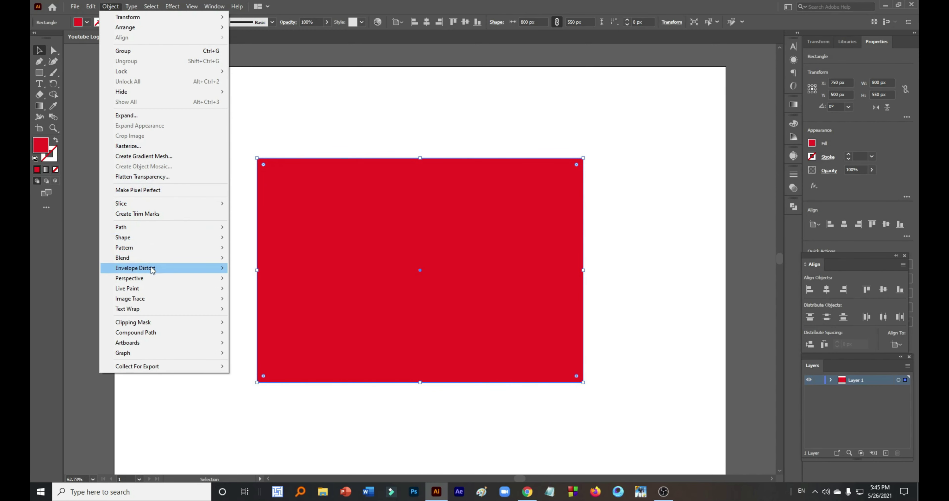
{"action": "mouse_move", "coordinate": [153, 271]}
{"action": "left_click", "coordinate": [260, 268]}
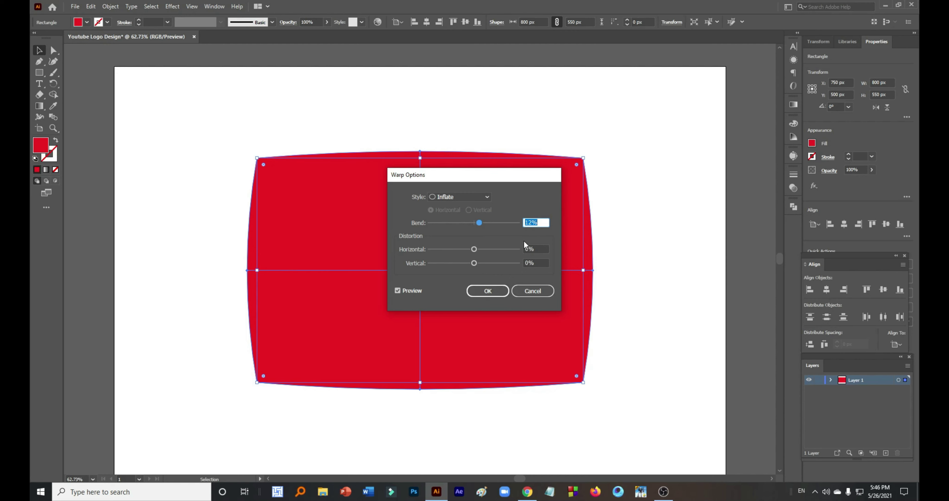
{"action": "left_click", "coordinate": [497, 294]}
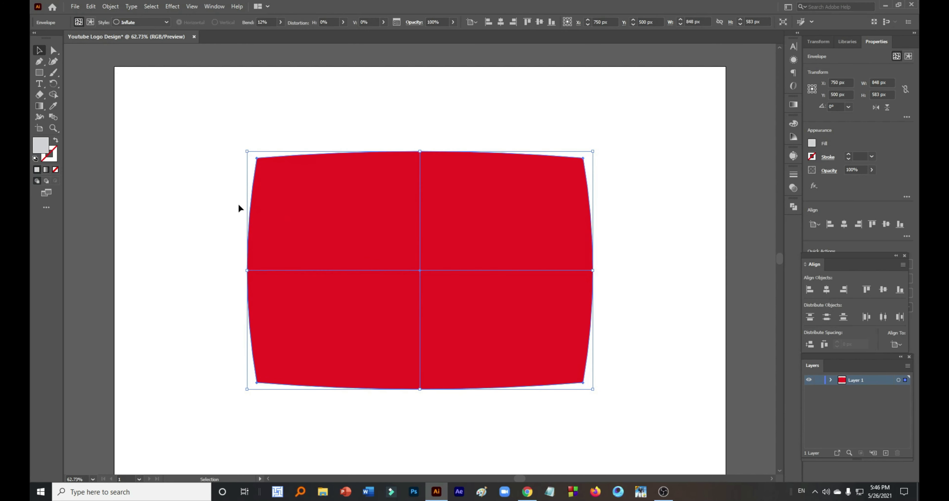
Step: Expand the warped rectangle with both Object and Fill included
{"action": "key", "text": "a"}
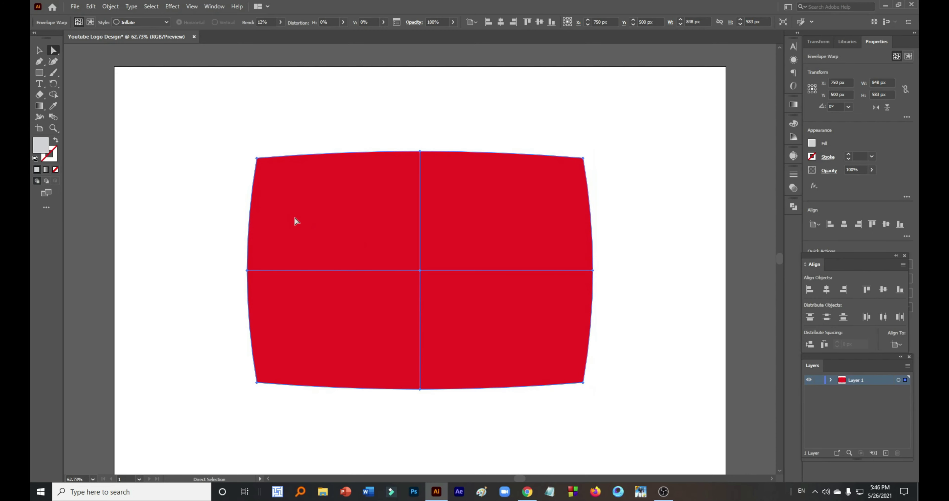
{"action": "left_click", "coordinate": [40, 52]}
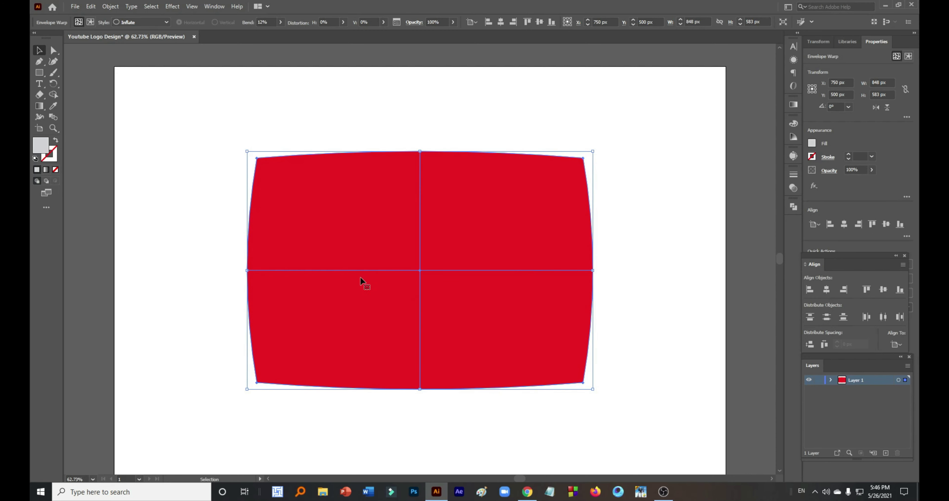
{"action": "left_click", "coordinate": [111, 6]}
{"action": "left_click", "coordinate": [147, 115]}
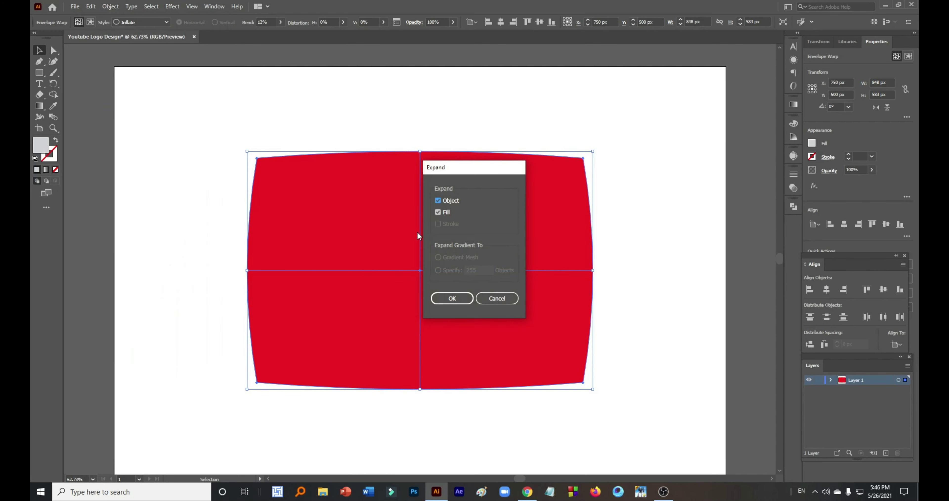
{"action": "left_click", "coordinate": [431, 293]}
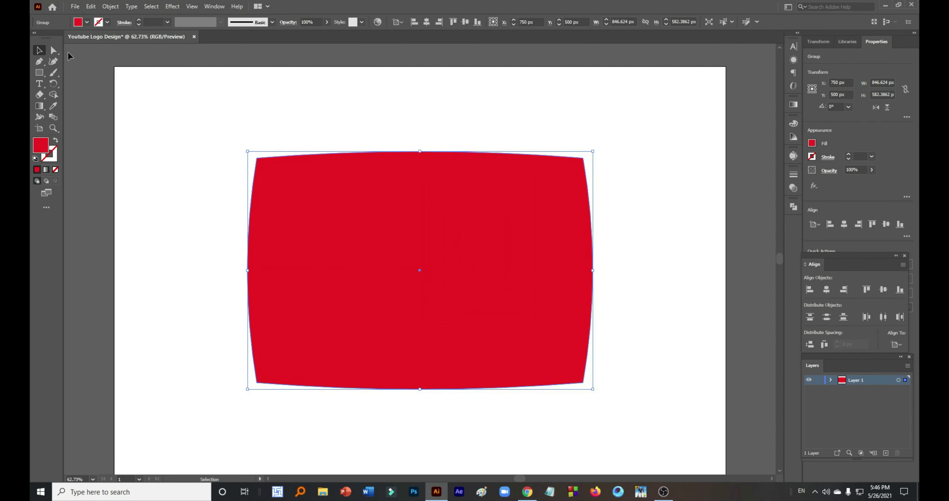
Step: Round all four corners of the expanded red shape to a radius of about 95 px
{"action": "left_click", "coordinate": [54, 50]}
{"action": "left_click_drag", "start_coordinate": [263, 165], "coordinate": [300, 185]}
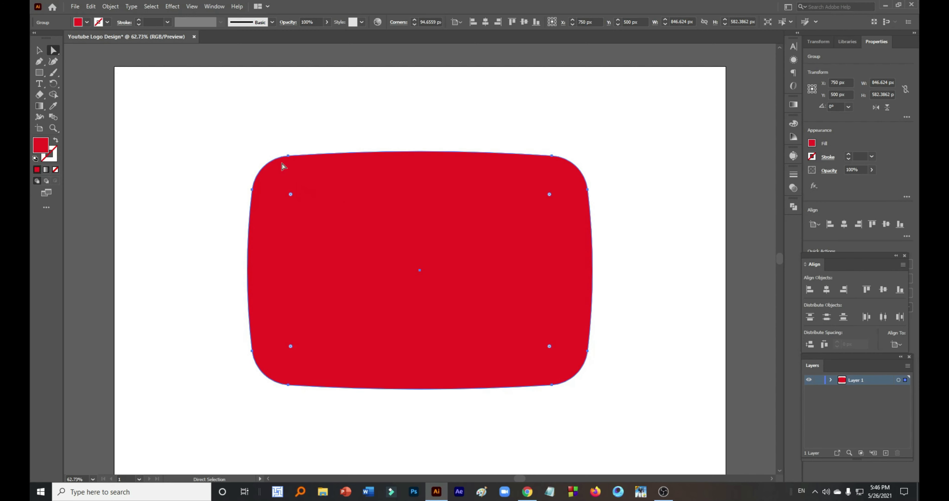
{"action": "left_click", "coordinate": [39, 50]}
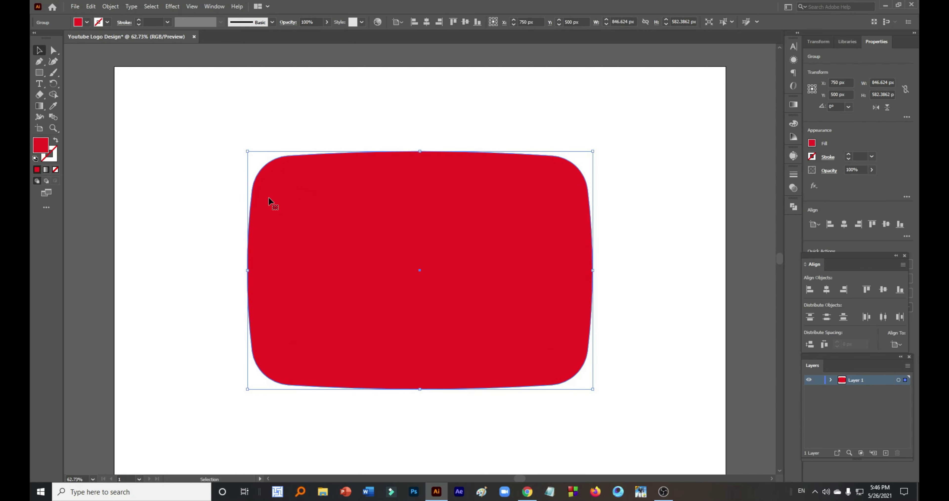
{"action": "left_click", "coordinate": [54, 50]}
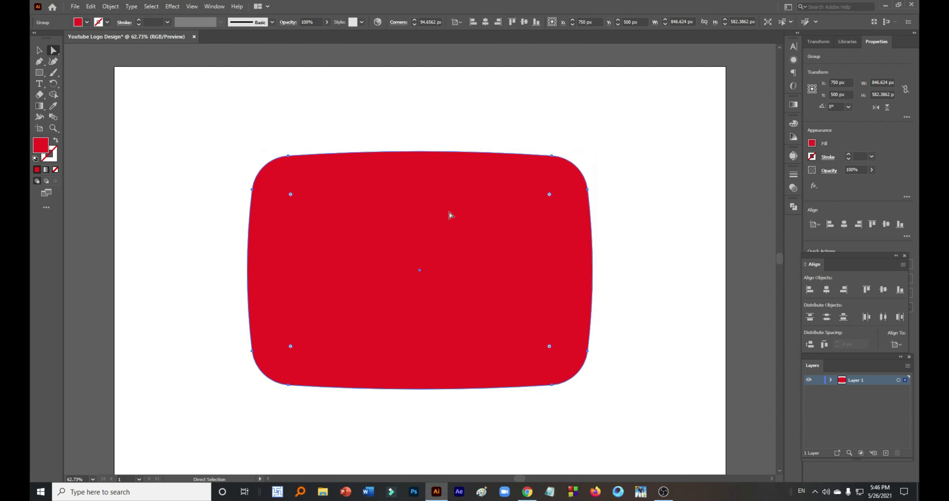
Step: Unite the rounded red shape into a single path with Pathfinder and deselect it
{"action": "left_click", "coordinate": [792, 207]}
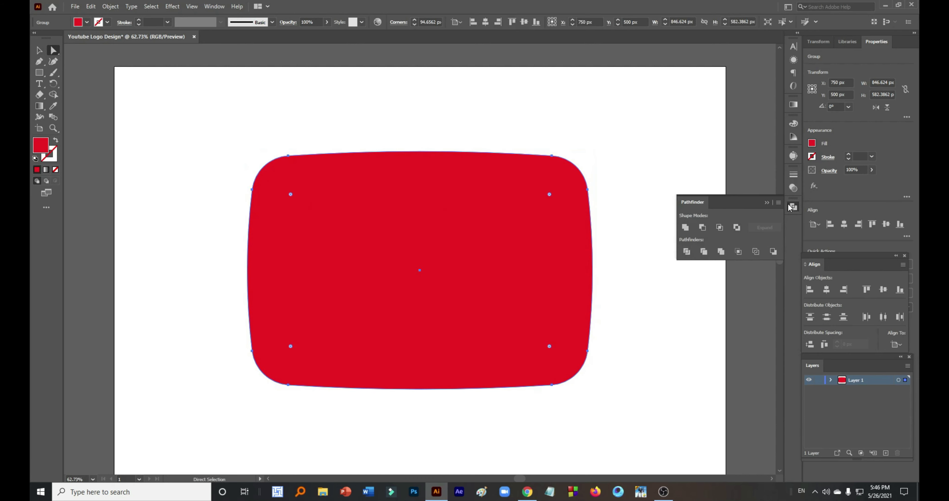
{"action": "left_click", "coordinate": [685, 227]}
{"action": "left_click", "coordinate": [39, 50]}
{"action": "left_click", "coordinate": [188, 179]}
{"action": "left_click", "coordinate": [328, 226]}
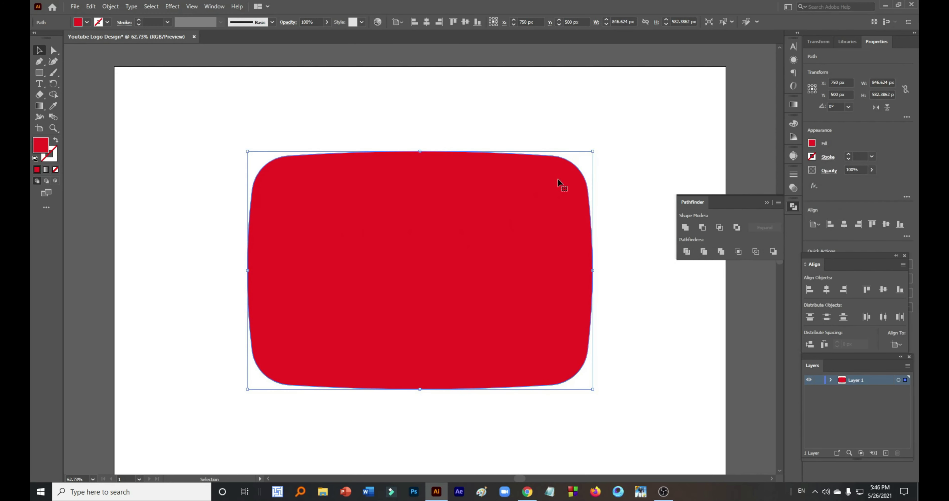
{"action": "left_click", "coordinate": [187, 274]}
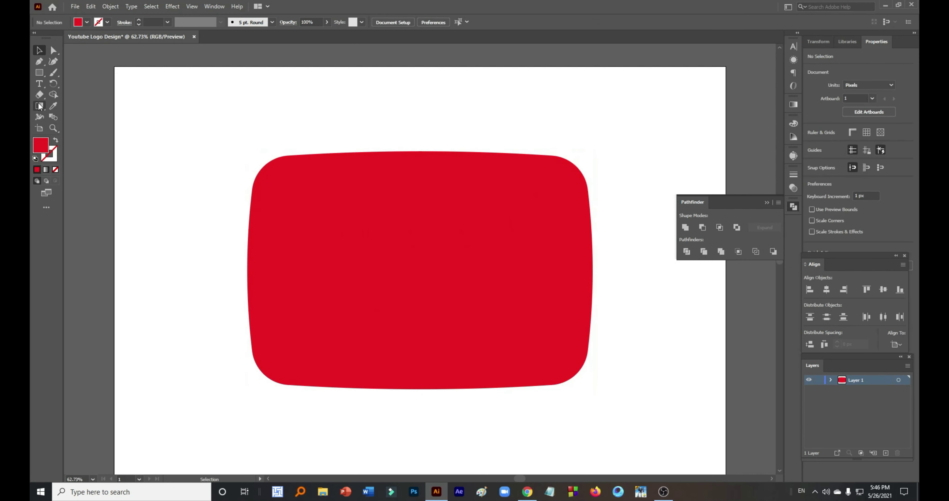
Step: Create a three-sided polygon with a 200 px radius beside the red shape
{"action": "left_click", "coordinate": [39, 74]}
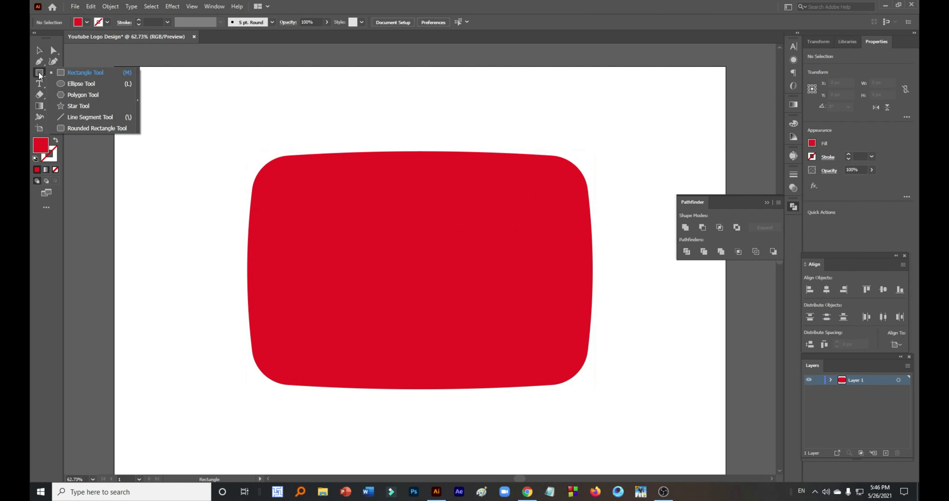
{"action": "left_click", "coordinate": [85, 101]}
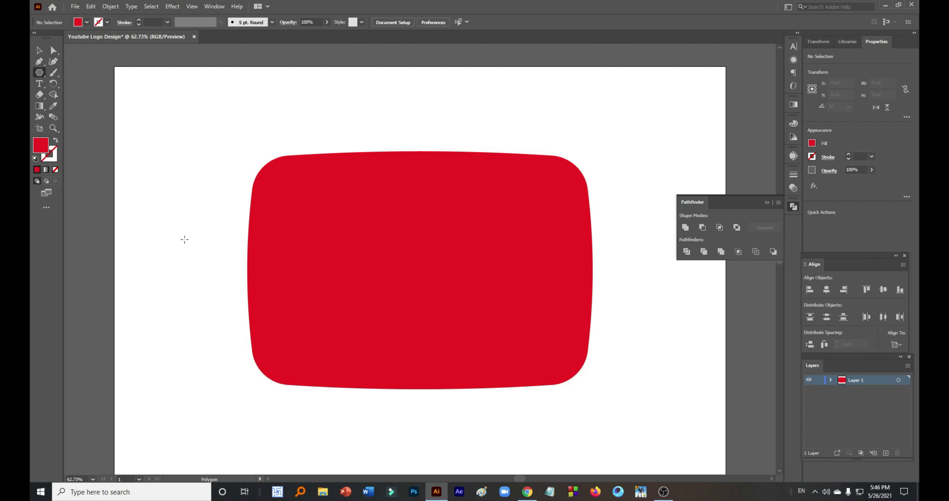
{"action": "left_click", "coordinate": [337, 266]}
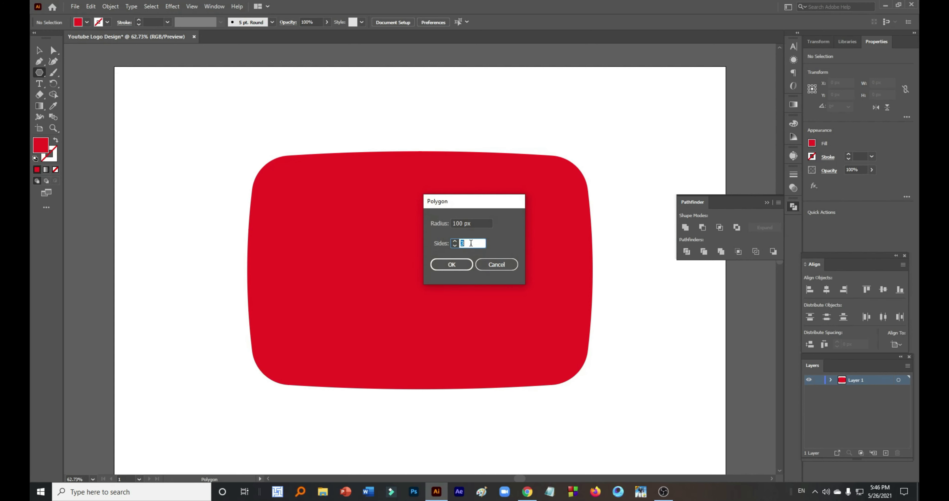
{"action": "type", "text": "3"}
{"action": "double_click", "coordinate": [464, 223]}
{"action": "type", "text": "20"}
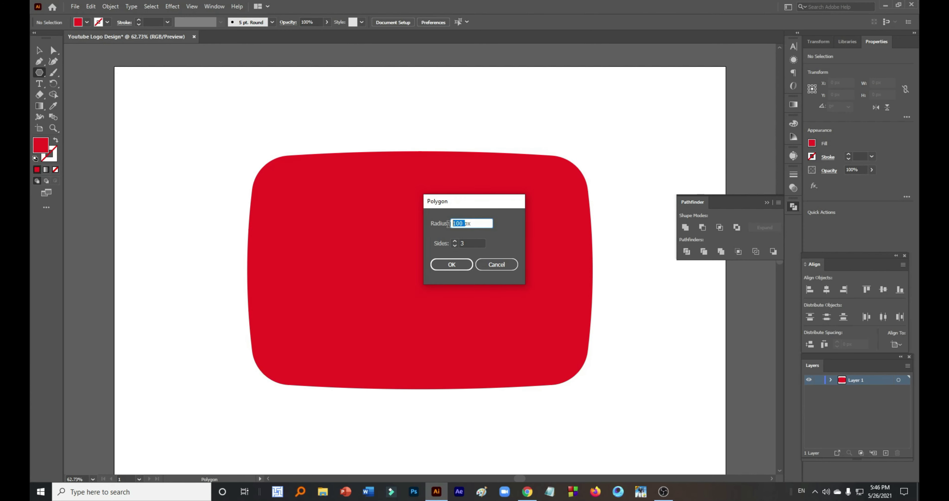
{"action": "type", "text": "0"}
{"action": "key", "text": "Return"}
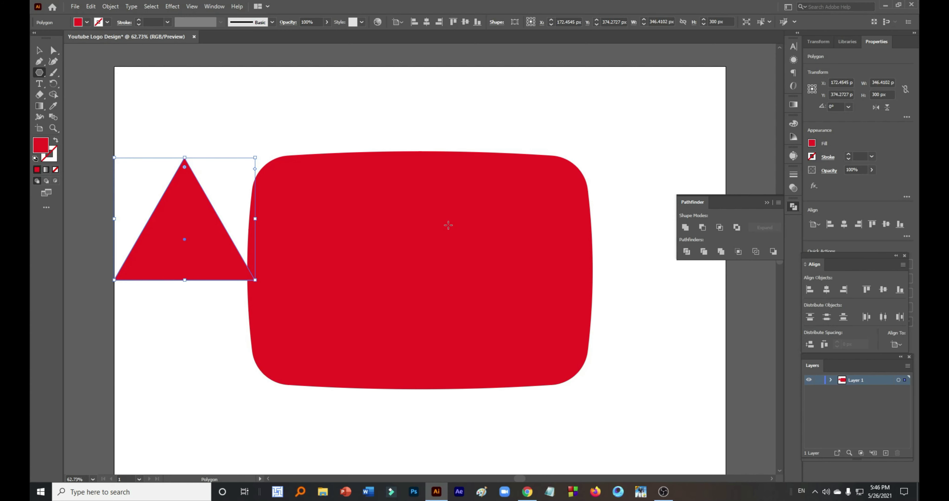
Step: Fill the triangle with white and move it onto the middle of the red rounded shape
{"action": "left_click", "coordinate": [39, 49]}
{"action": "left_click_drag", "start_coordinate": [181, 224], "coordinate": [252, 224]}
{"action": "left_click", "coordinate": [86, 22]}
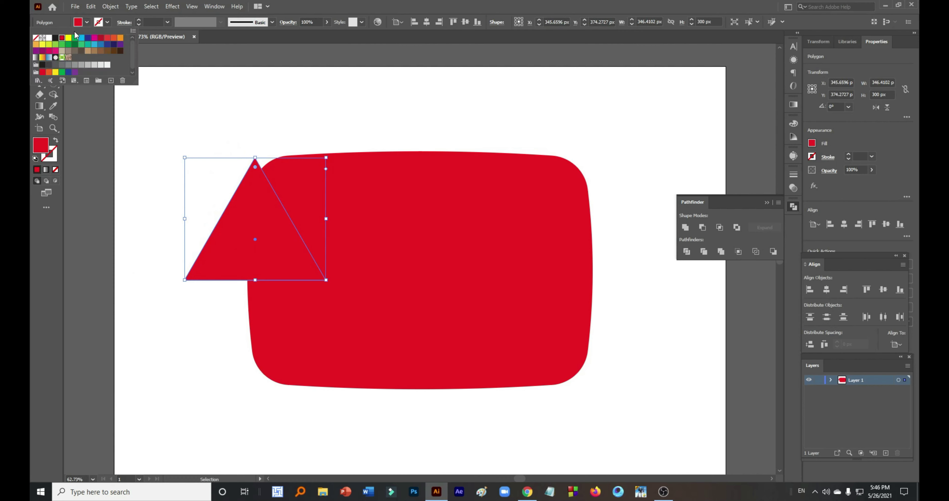
{"action": "left_click", "coordinate": [49, 37]}
{"action": "left_click", "coordinate": [248, 224]}
{"action": "left_click_drag", "start_coordinate": [263, 225], "coordinate": [429, 267]}
Step: Rotate the white triangle by 90°
{"action": "right_click", "coordinate": [431, 266]}
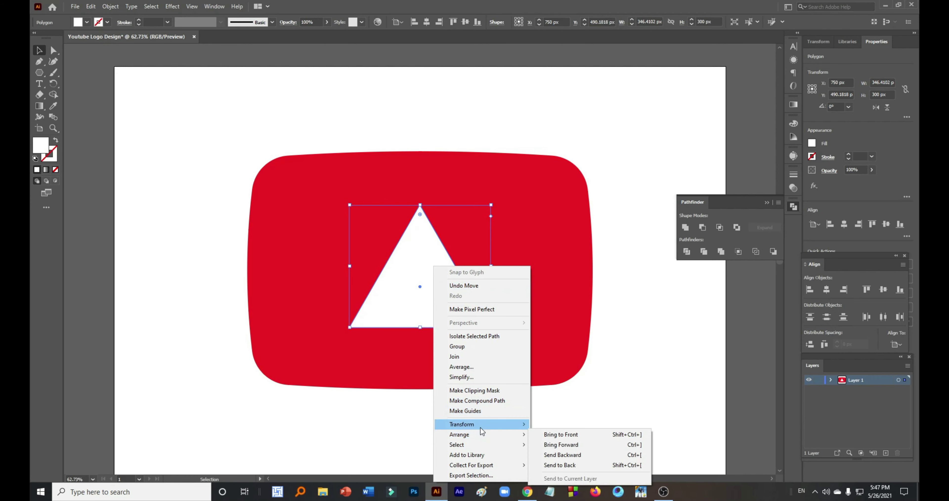
{"action": "mouse_move", "coordinate": [479, 426]}
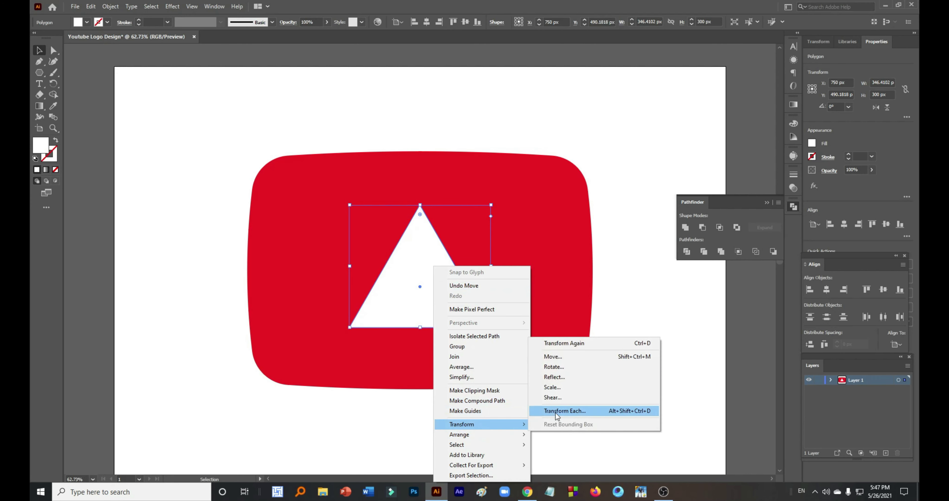
{"action": "left_click", "coordinate": [566, 367]}
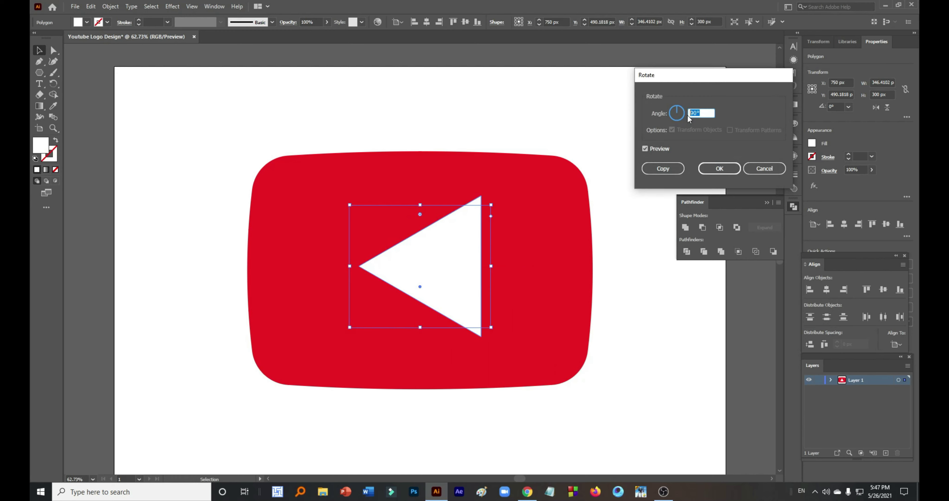
{"action": "type", "text": "180"}
{"action": "left_click", "coordinate": [655, 149]}
{"action": "left_click", "coordinate": [650, 148]}
{"action": "left_click", "coordinate": [649, 148]}
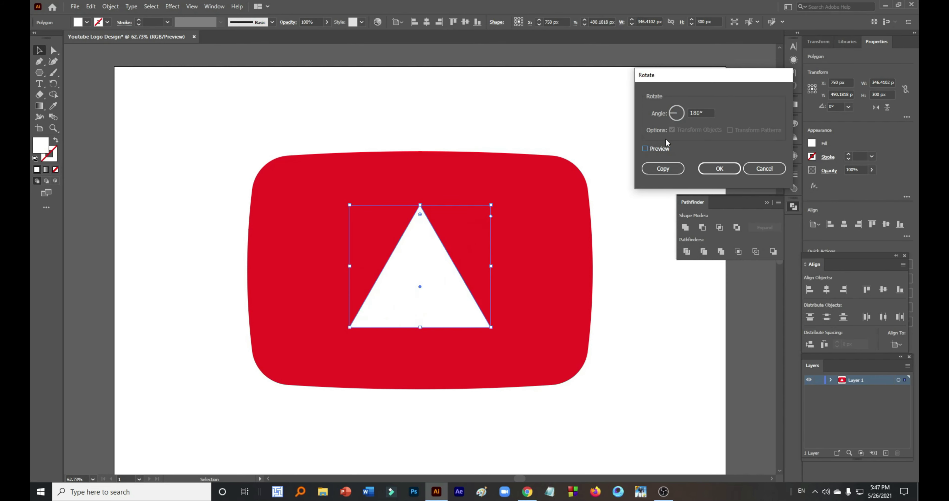
{"action": "left_click_drag", "start_coordinate": [705, 113], "coordinate": [688, 118]}
{"action": "type", "text": "90"}
{"action": "left_click", "coordinate": [732, 172]}
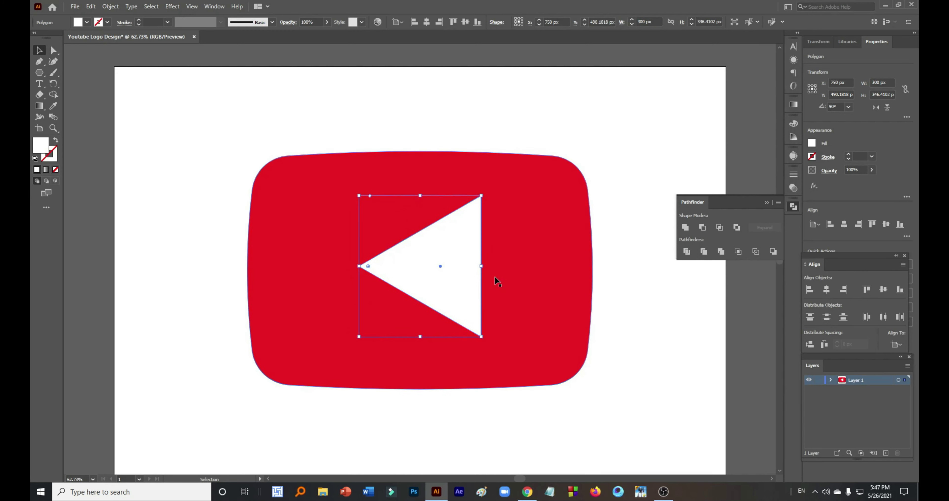
Step: Reflect the triangle across the vertical axis and align its vertical center to the artboard
{"action": "right_click", "coordinate": [449, 269]}
{"action": "mouse_move", "coordinate": [488, 217]}
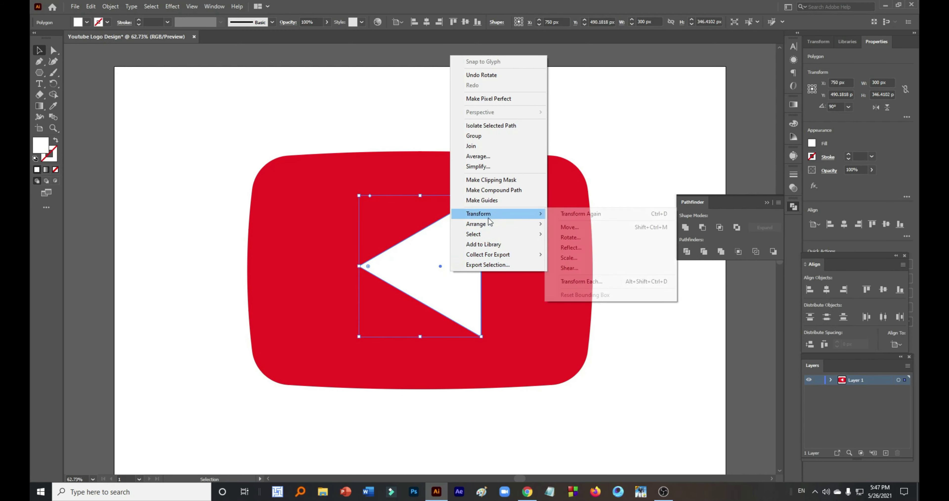
{"action": "left_click", "coordinate": [568, 244]}
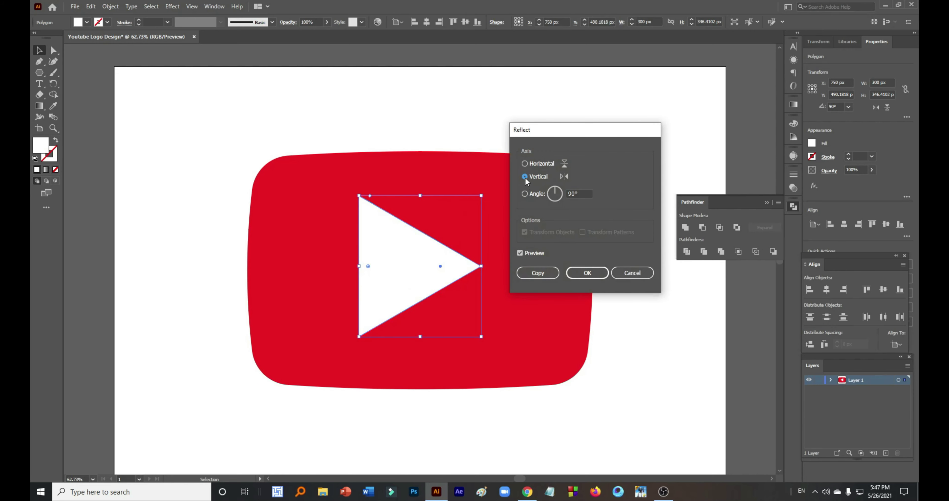
{"action": "left_click", "coordinate": [588, 273]}
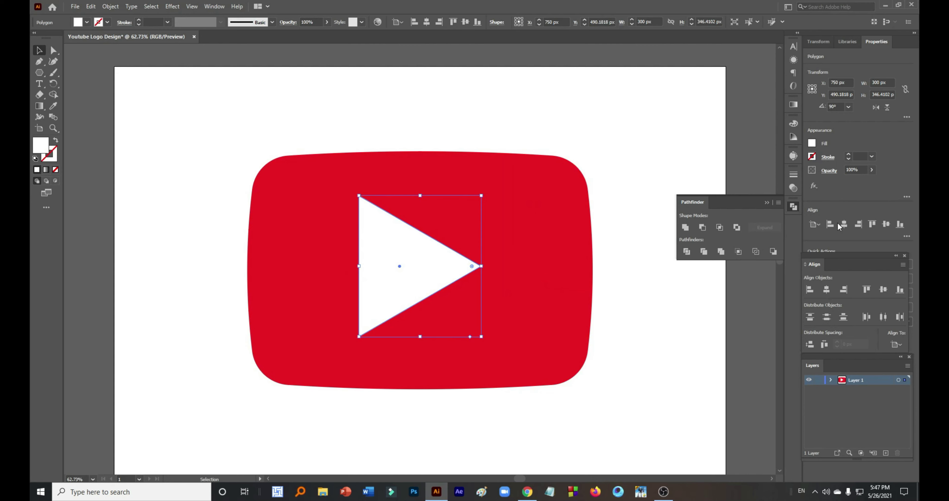
{"action": "left_click", "coordinate": [886, 224]}
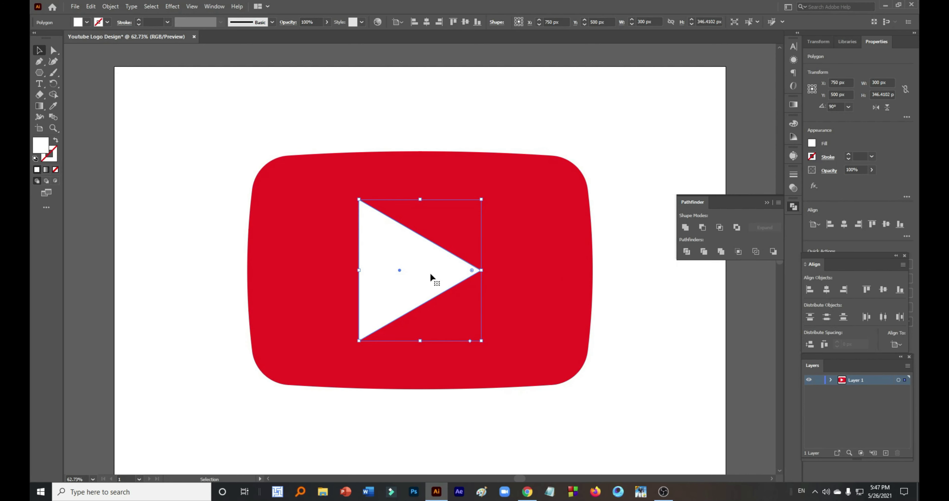
Step: Group the white triangle and the red rounded shape together
{"action": "left_click_drag", "start_coordinate": [213, 213], "coordinate": [575, 354]}
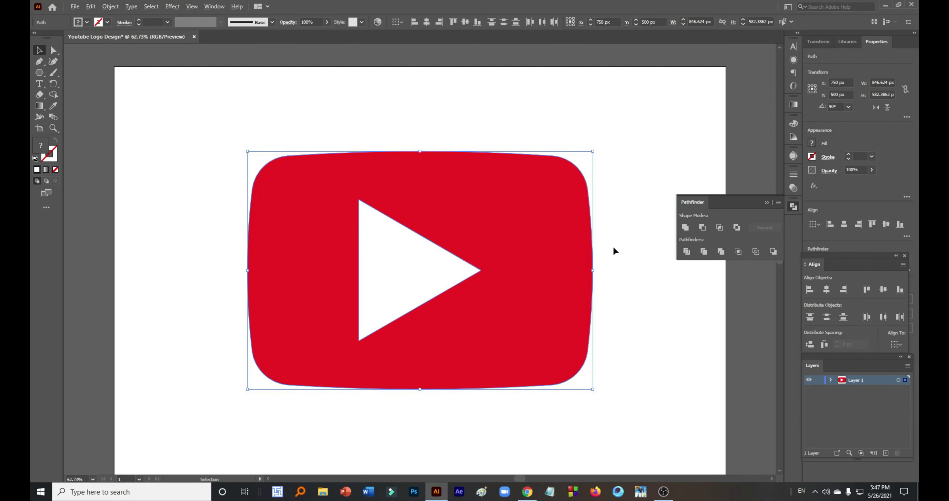
{"action": "key", "text": "ctrl+minus"}
{"action": "left_click_drag", "start_coordinate": [557, 165], "coordinate": [275, 374]}
{"action": "right_click", "coordinate": [379, 271]}
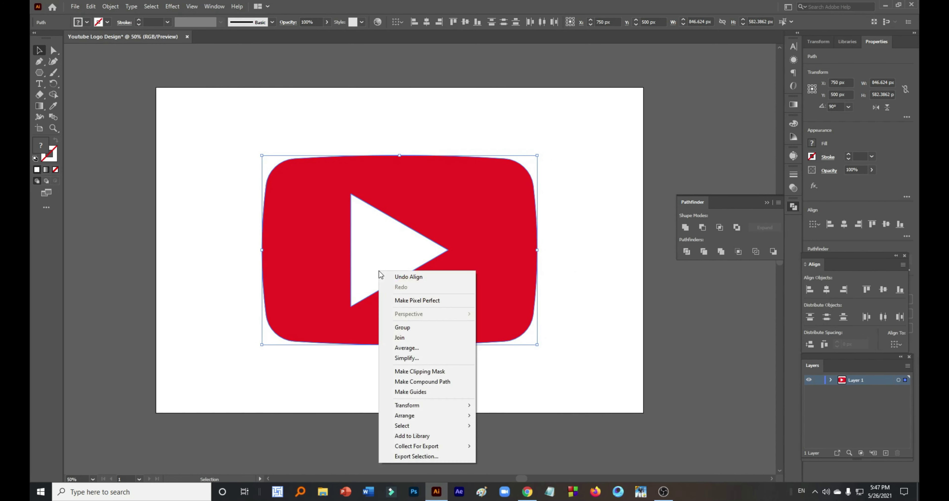
{"action": "left_click", "coordinate": [420, 327]}
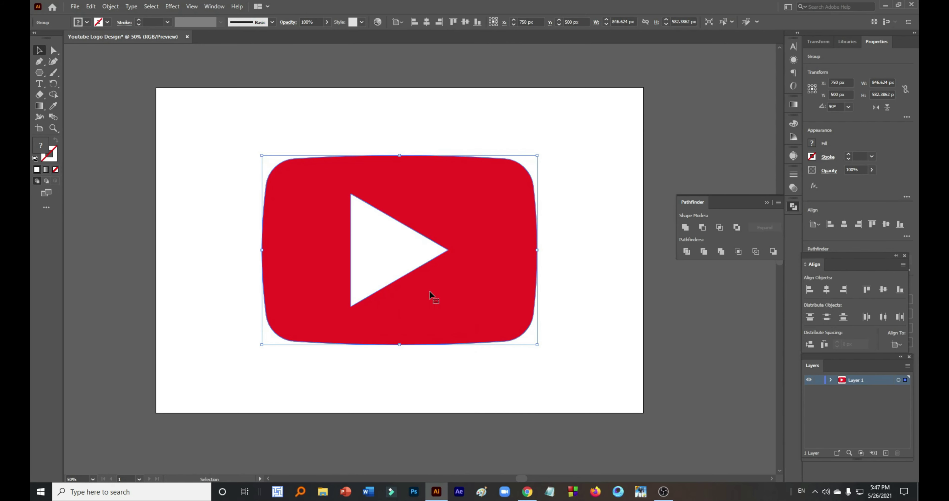
Step: Expand Layer 1, then scale the logo group down proportionally around its center to about 539 by 371 px and deselect it
{"action": "left_click", "coordinate": [831, 380]}
{"action": "left_click_drag", "start_coordinate": [537, 156], "coordinate": [520, 179]}
{"action": "mouse_move", "coordinate": [519, 182]}
{"action": "left_mouse_down"}
{"action": "mouse_move", "coordinate": [534, 177]}
{"action": "mouse_move", "coordinate": [522, 191]}
{"action": "left_mouse_up"}
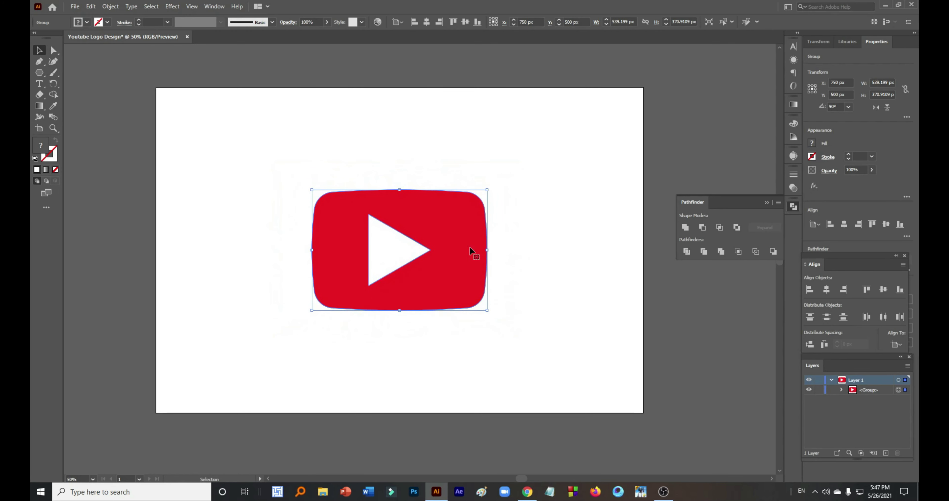
{"action": "left_click", "coordinate": [516, 258]}
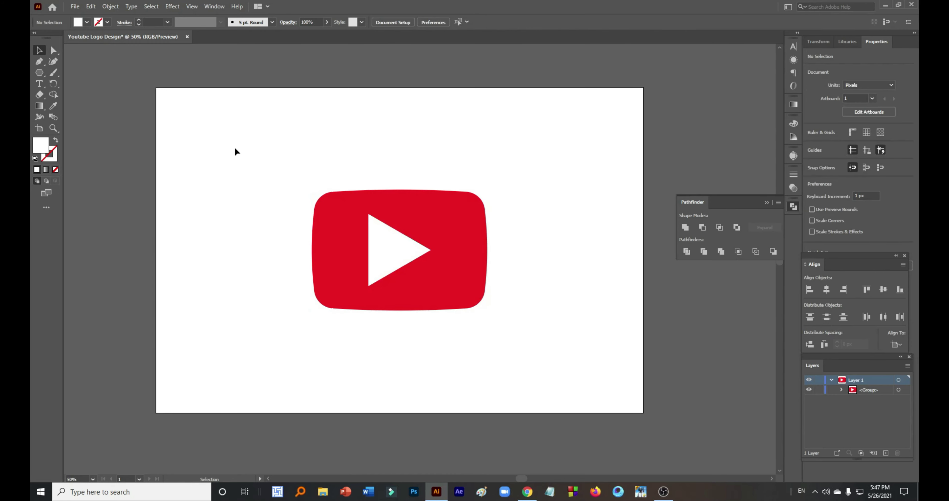